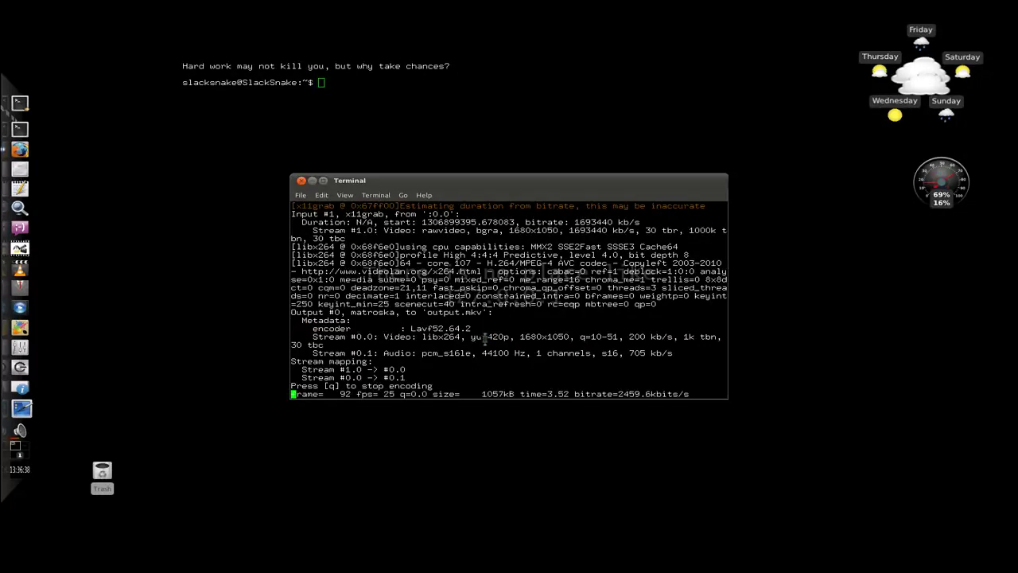
Hide the terminal, summon Launchy, type 'write', then dismiss the launcher.
click(311, 181)
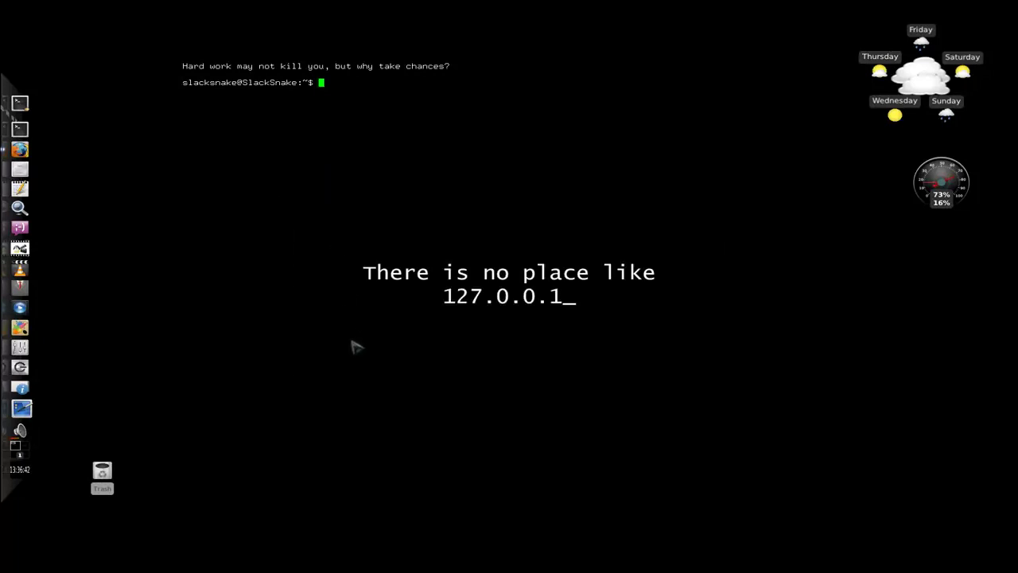
key(super+space)
text(write)
key(Return)
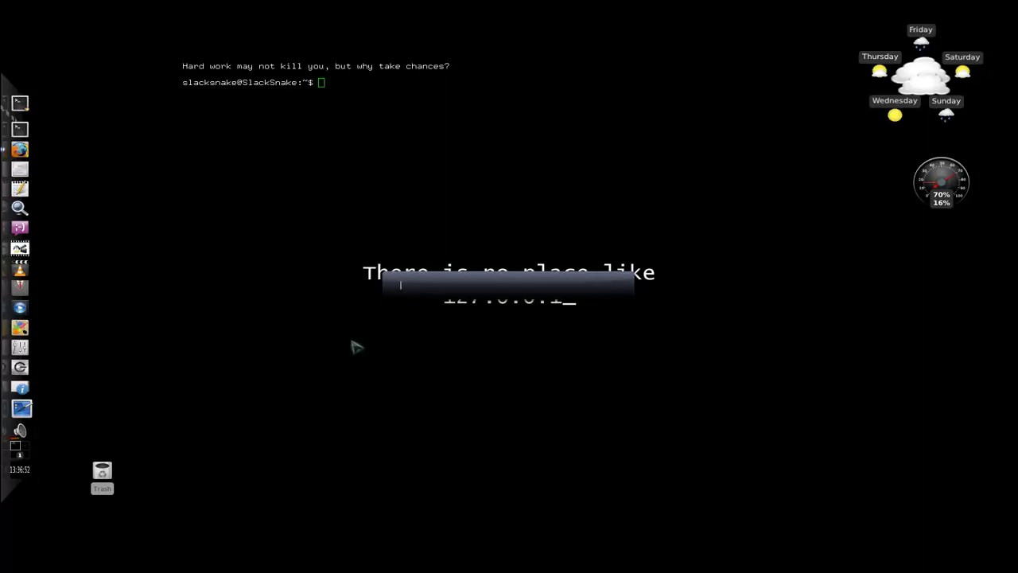
Launch LibreOffice Writer with the query 'wri', then close the Videos file manager window.
text(writer)
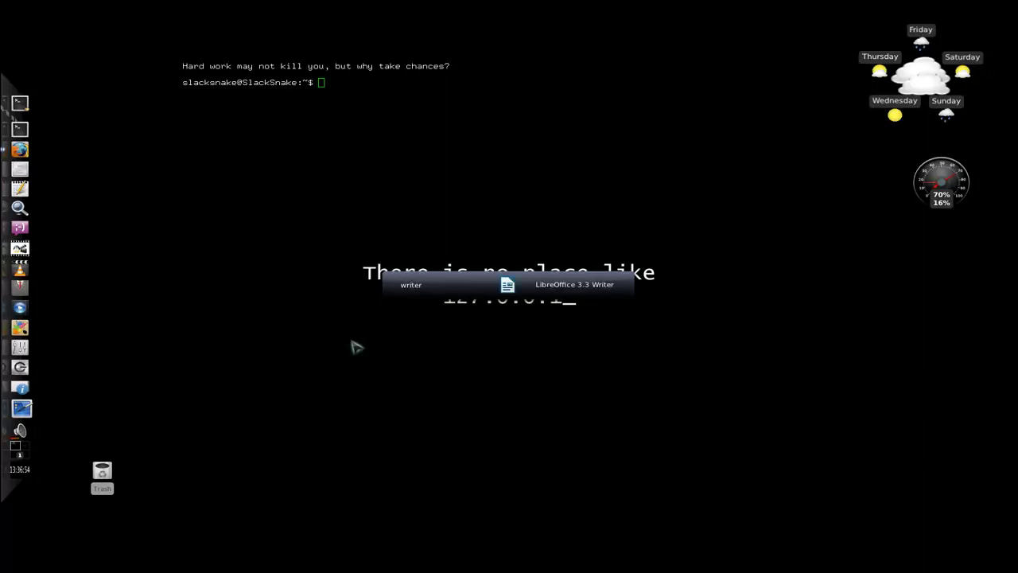
key(Return)
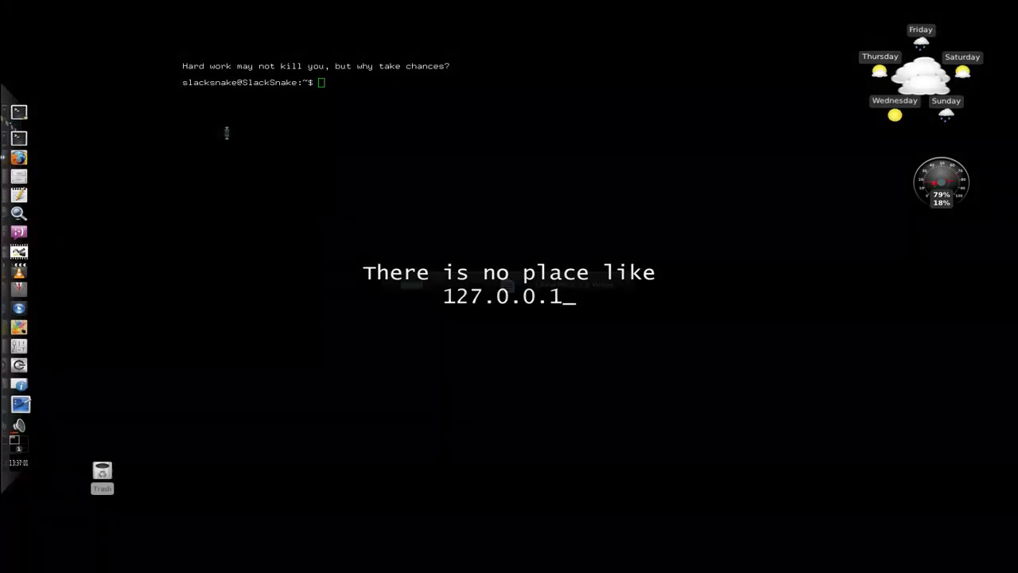
key(alt+Tab)
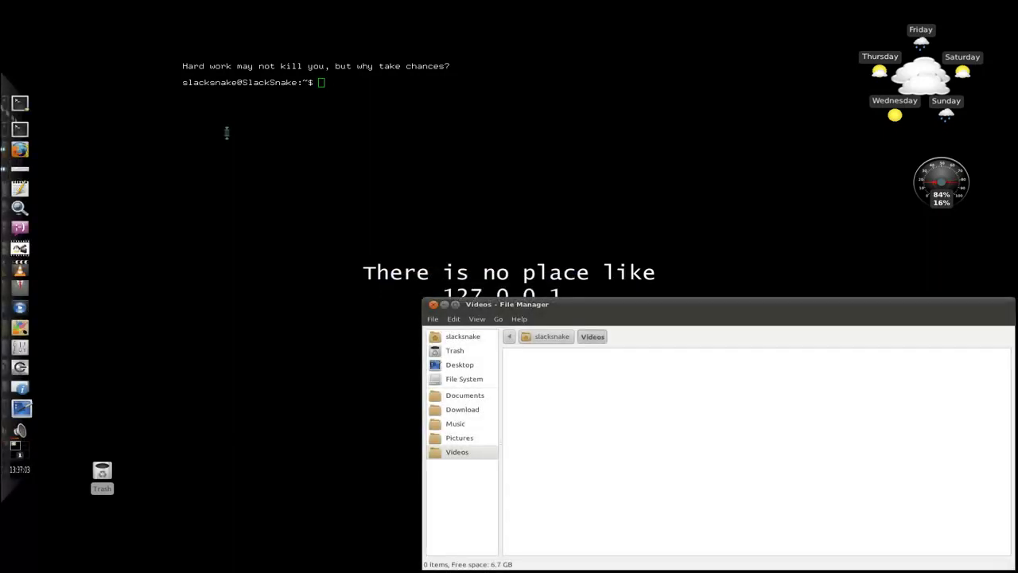
click(432, 304)
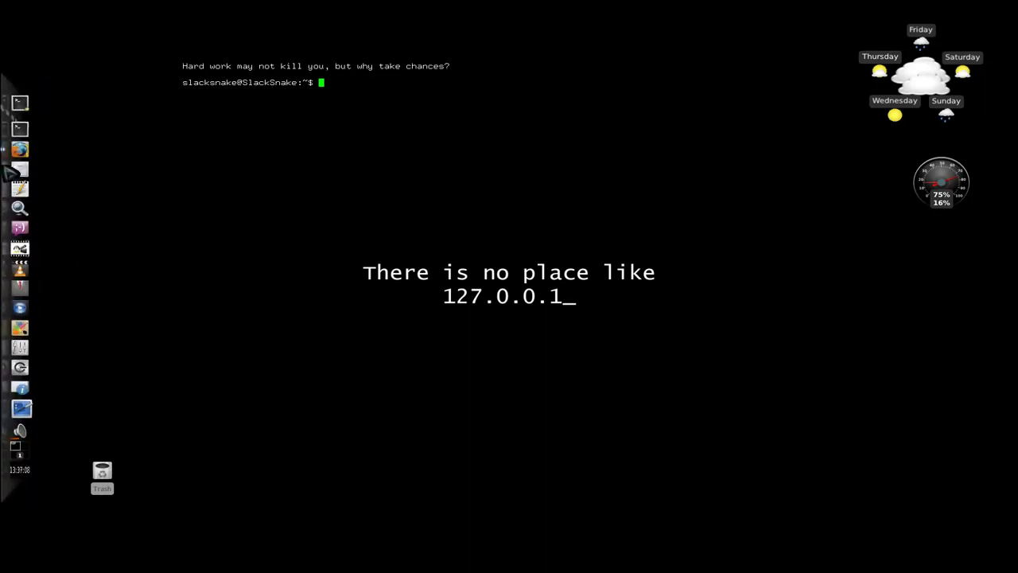
click(30, 154)
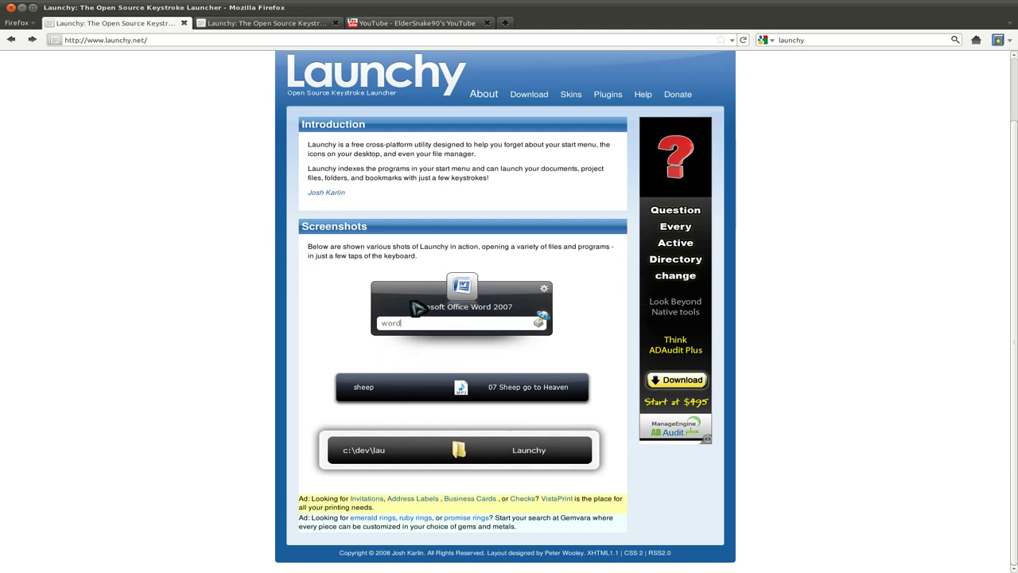
click(22, 8)
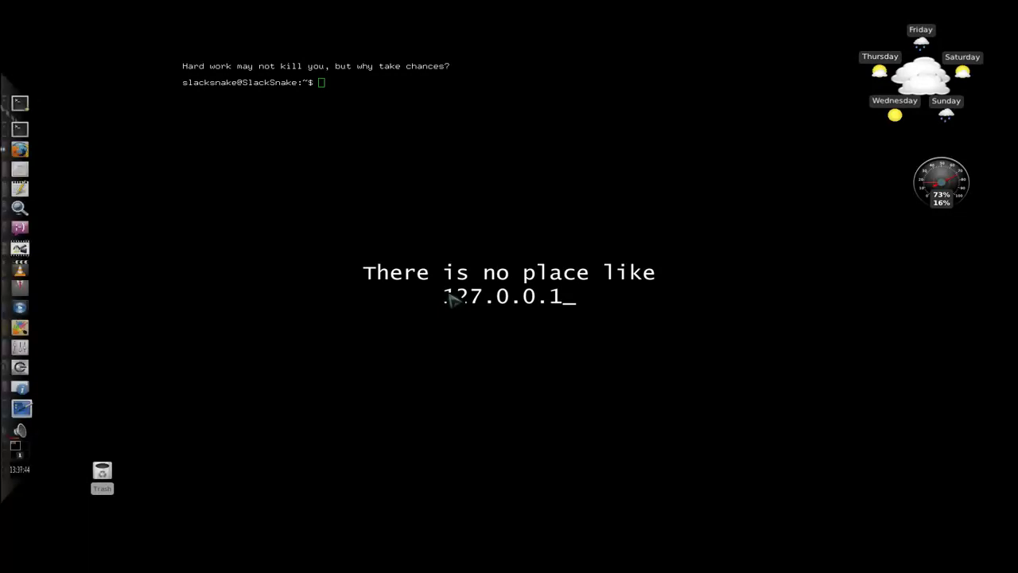
Summon Launchy with Alt+Space and erase the previous 'vide' query.
key(alt+space)
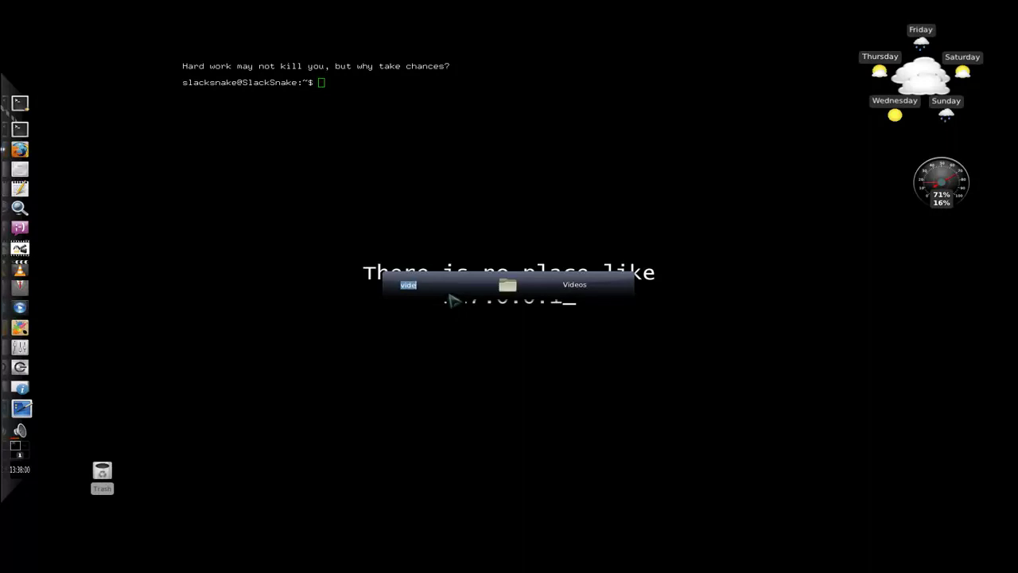
key(BackSpace)
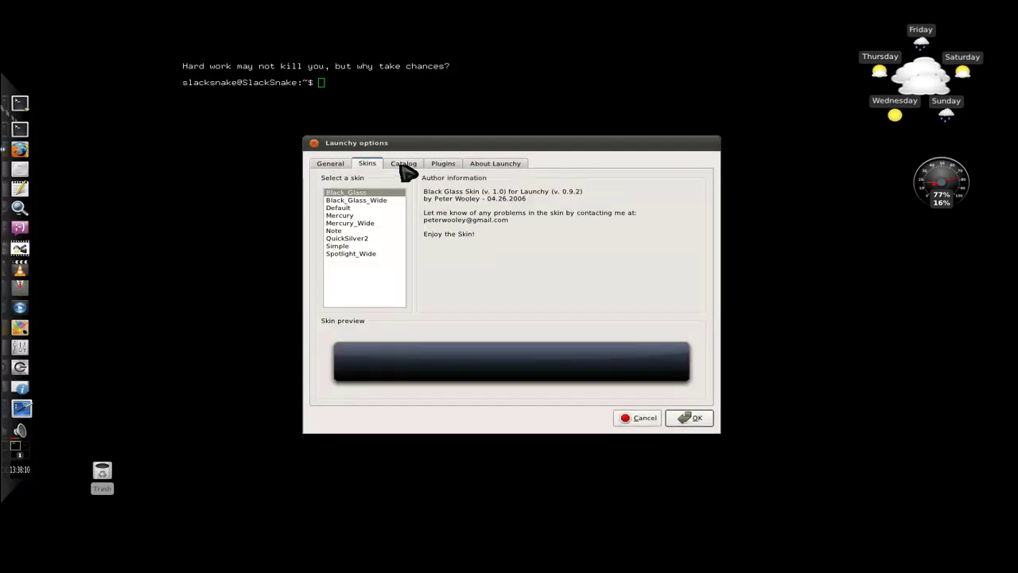
Review the Catalog, Plugins and About tabs, then enable 'Show network in browse mode' under General.
click(405, 164)
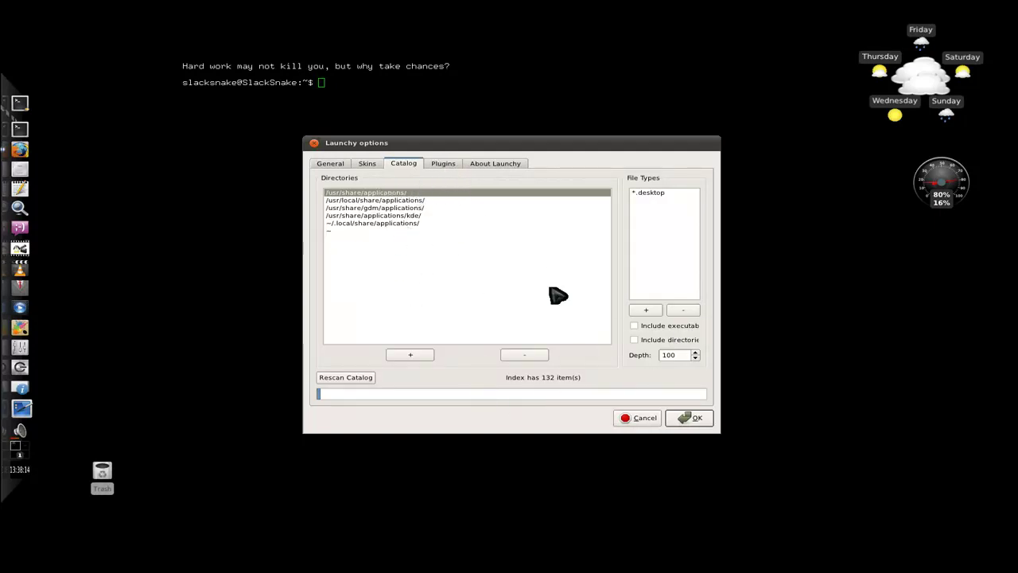
click(445, 165)
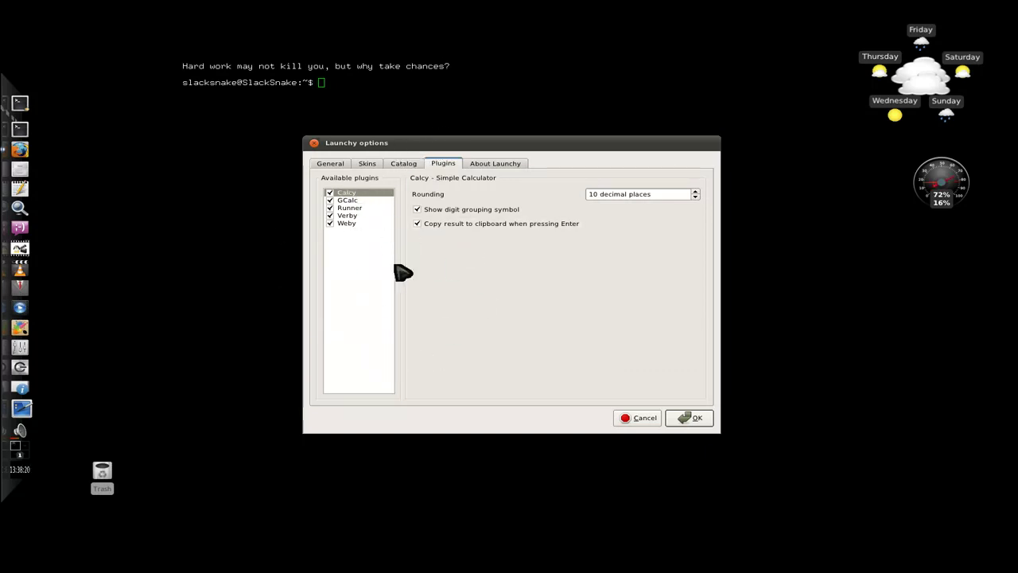
click(489, 164)
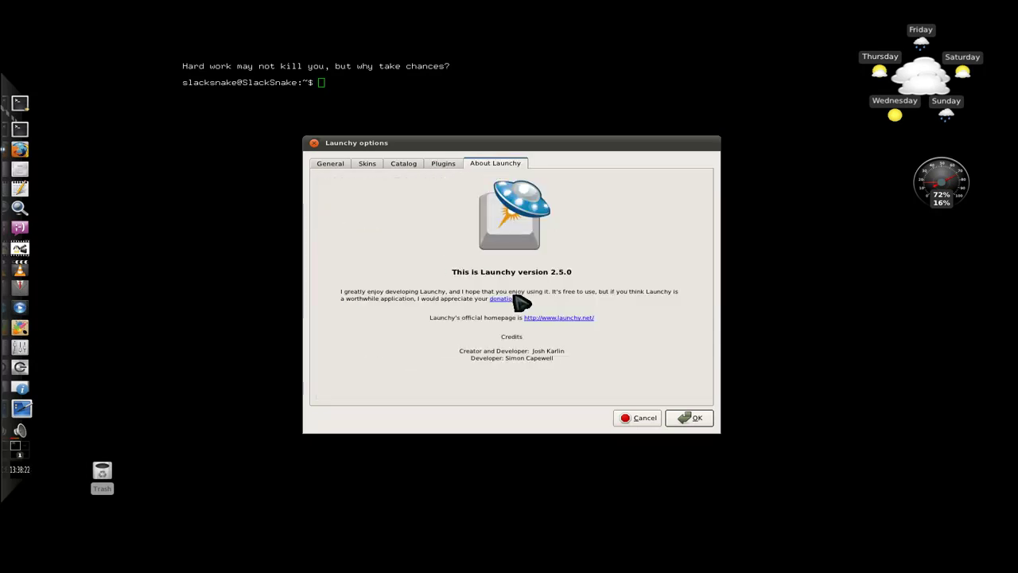
click(331, 167)
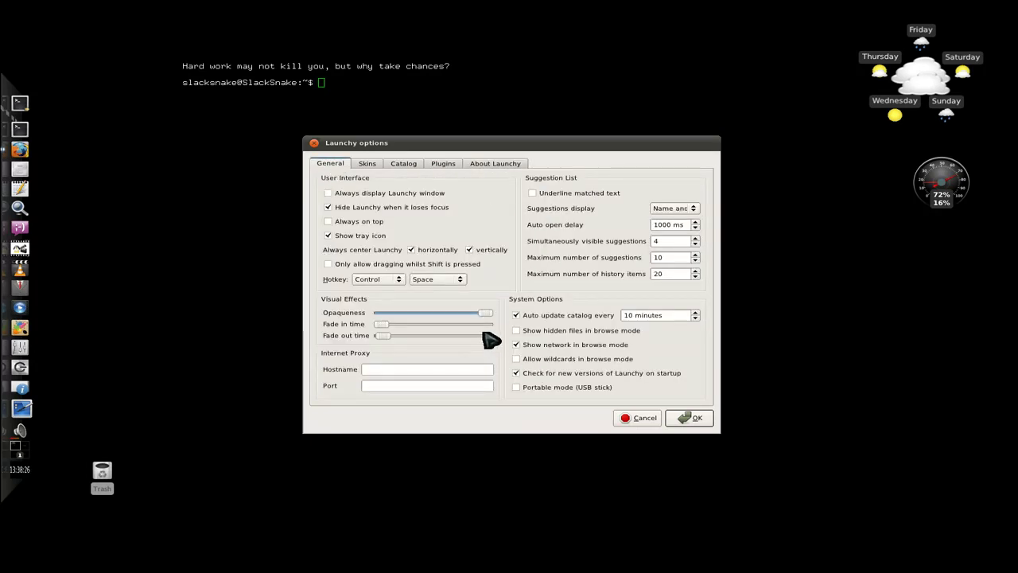
drag(539, 143, 541, 140)
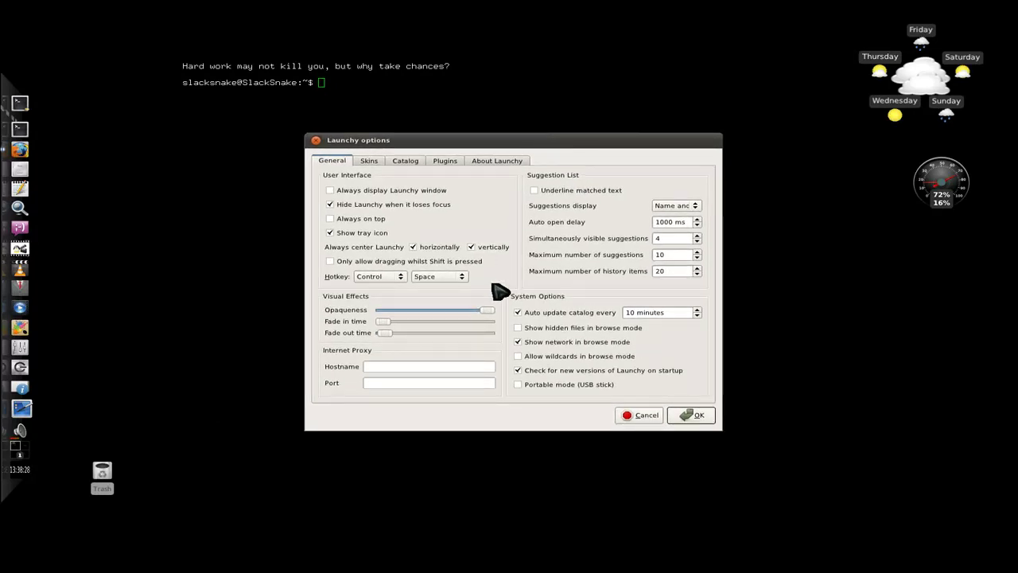
click(518, 342)
Preview Black_Glass_Wide, Default, Mercury, Note and QuickSilver2 skins, applying QuickSilver2.
click(369, 162)
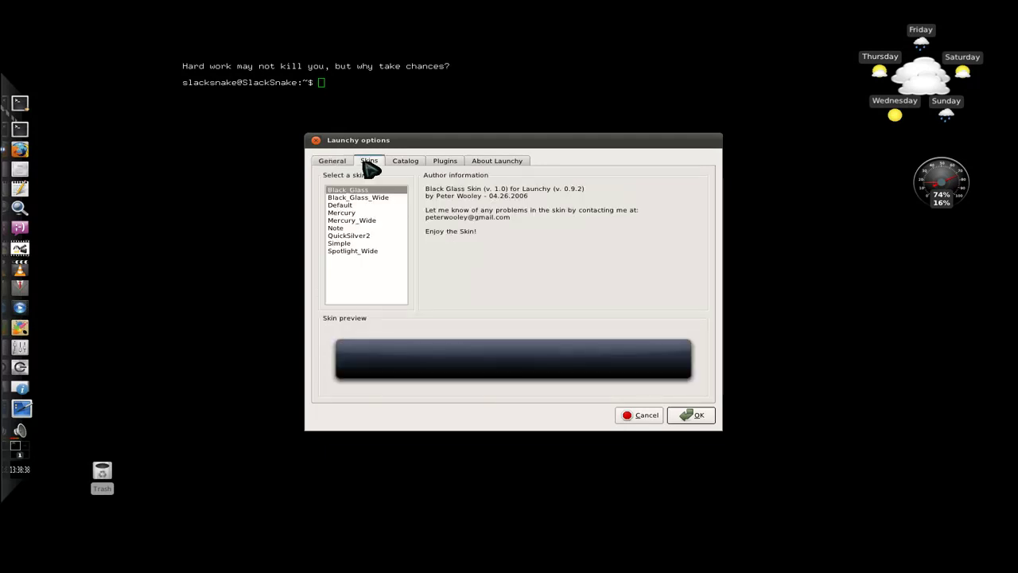
click(338, 161)
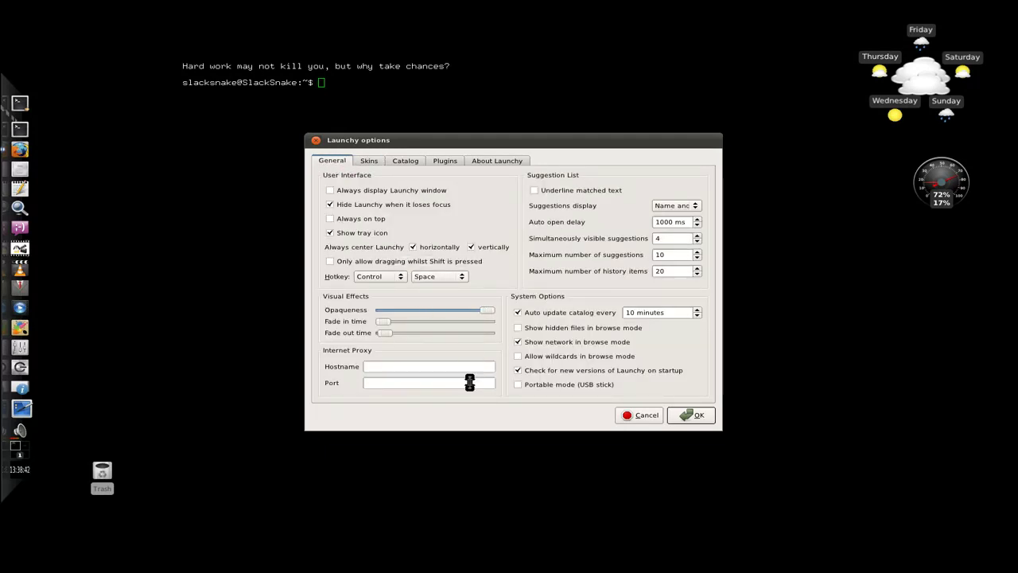
click(369, 162)
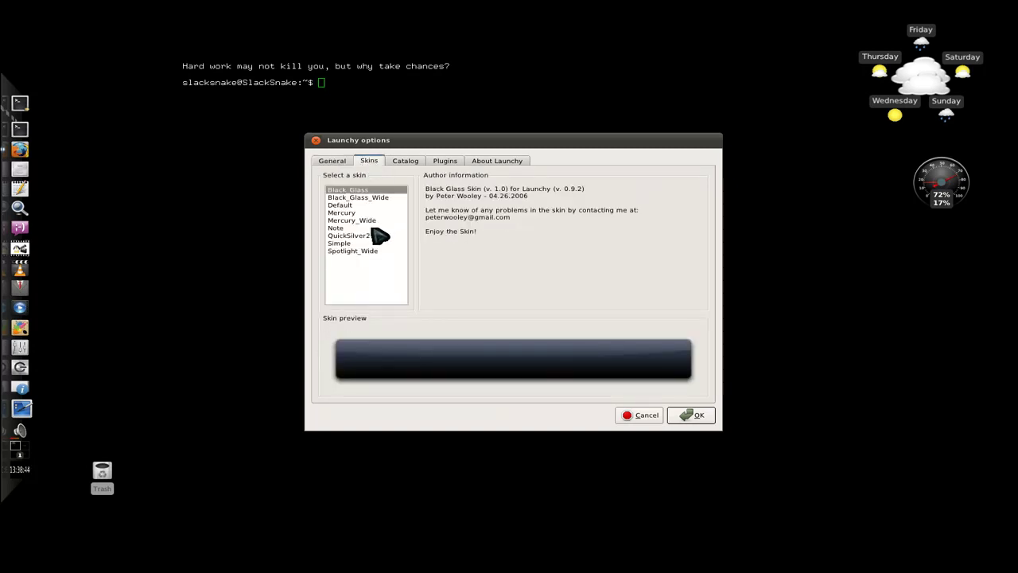
click(362, 198)
click(347, 206)
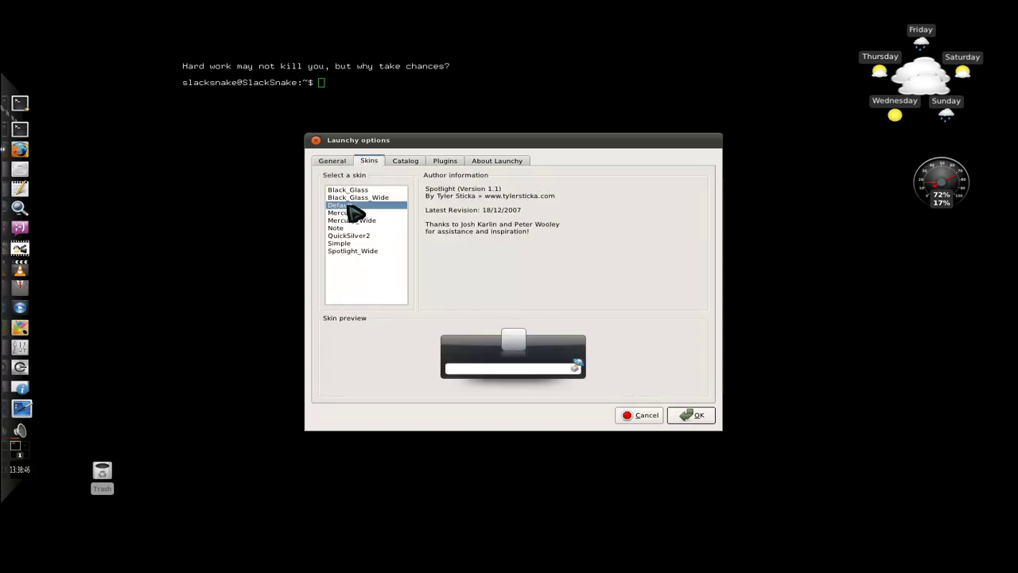
click(348, 213)
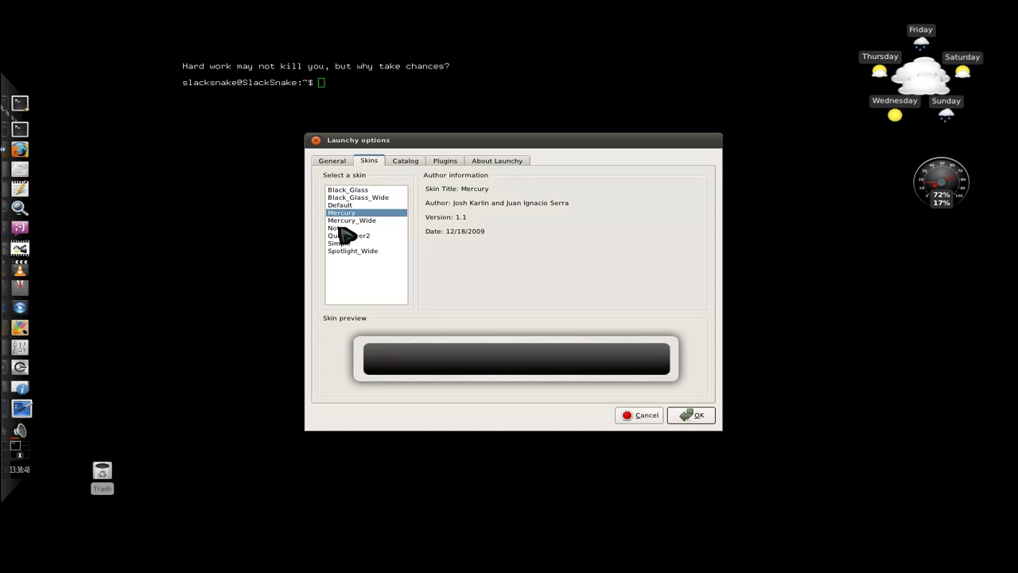
click(344, 228)
click(343, 236)
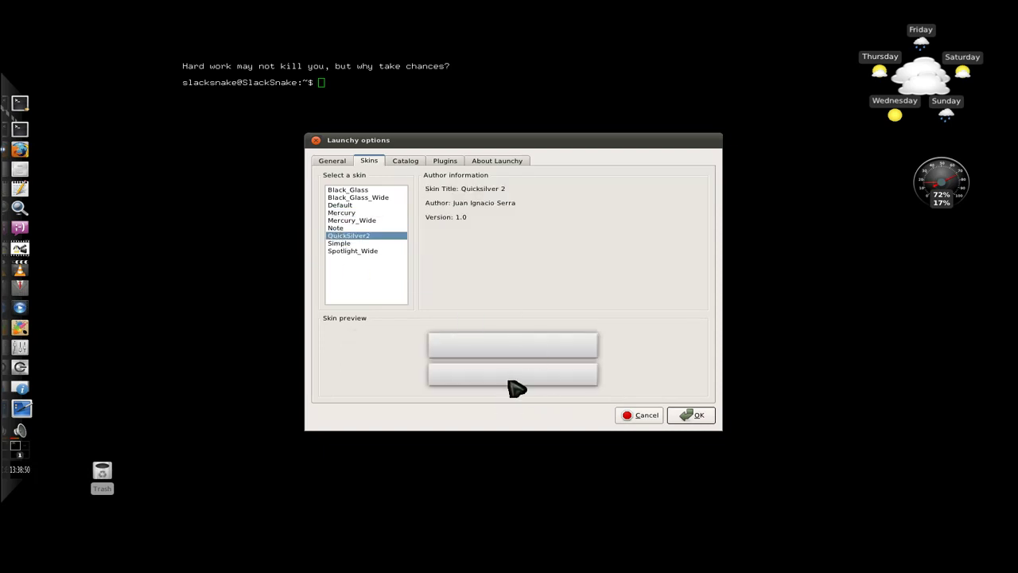
click(676, 414)
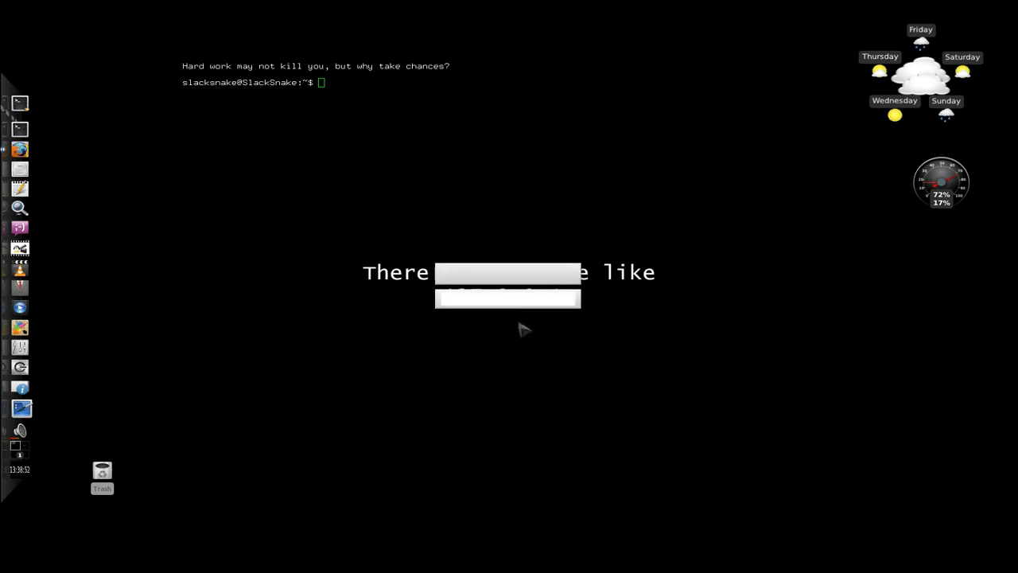
Test the QuickSilver2 launcher with 'wri', then switch the skin back to Black_Glass and apply it.
text(wri)
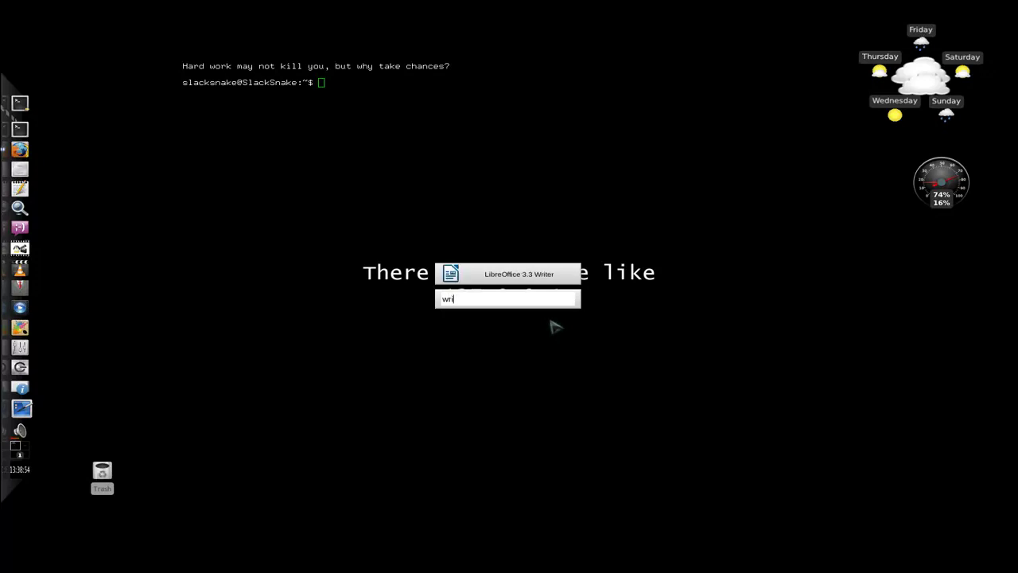
key(Return)
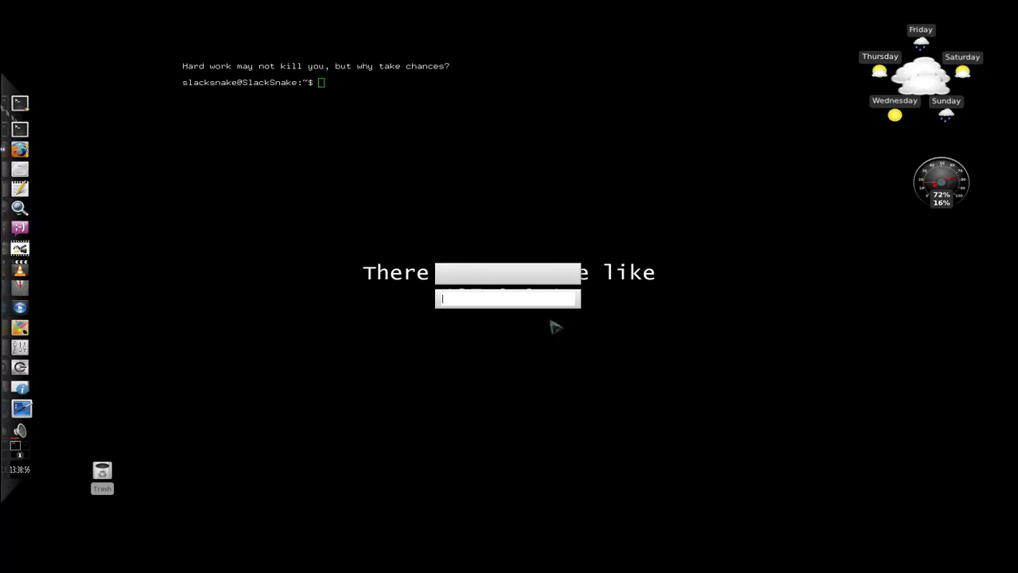
right_click(562, 276)
click(586, 301)
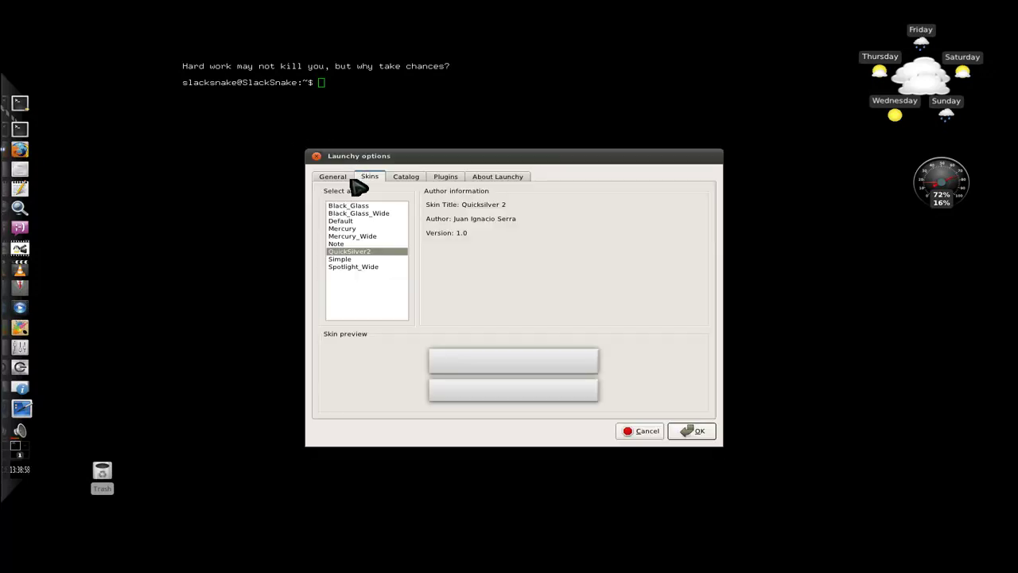
click(348, 258)
click(348, 228)
click(345, 206)
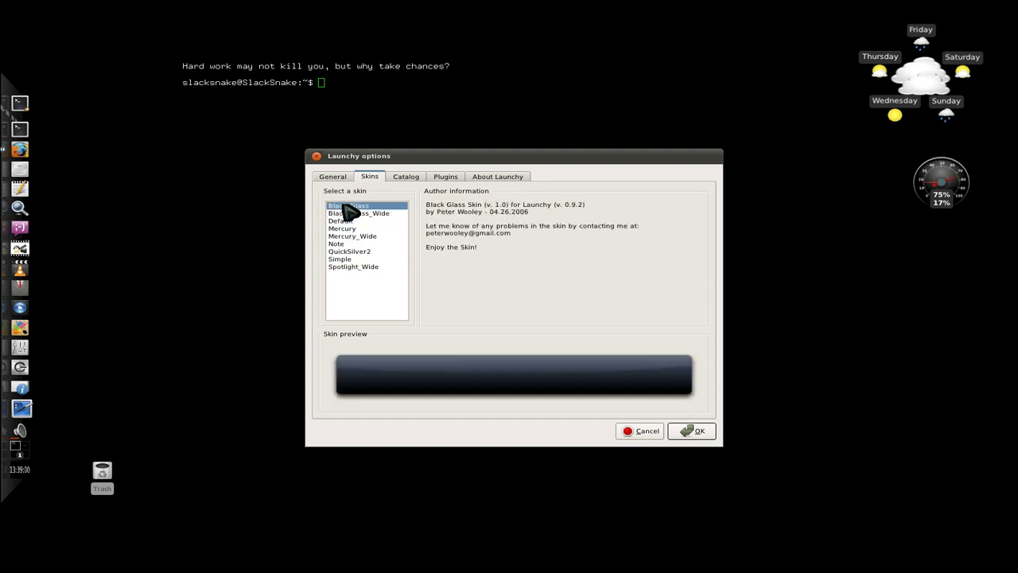
click(695, 432)
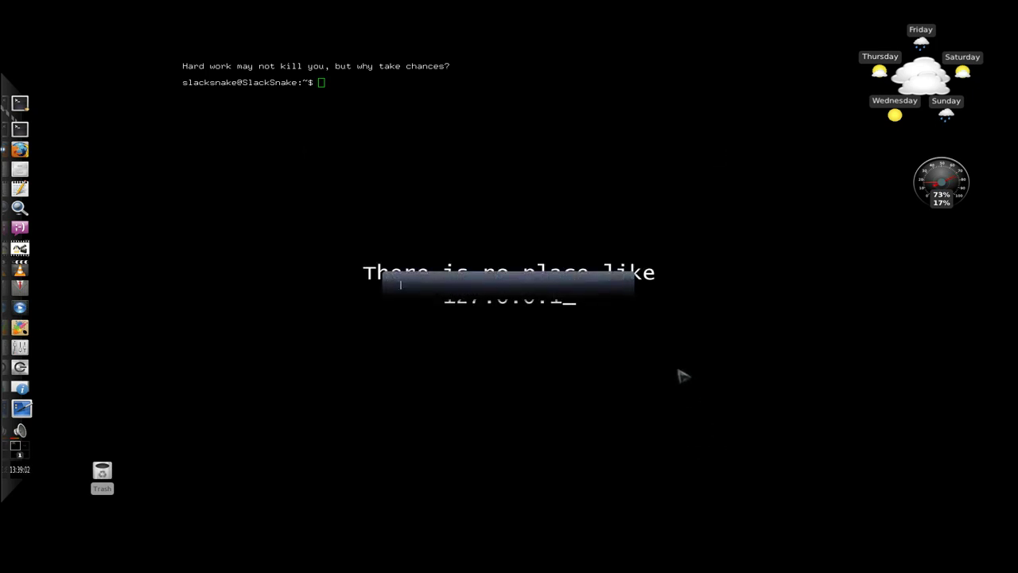
Search Google for 'LOL' from Launchy using the 'g' Google search mode.
text(g)
key(Tab)
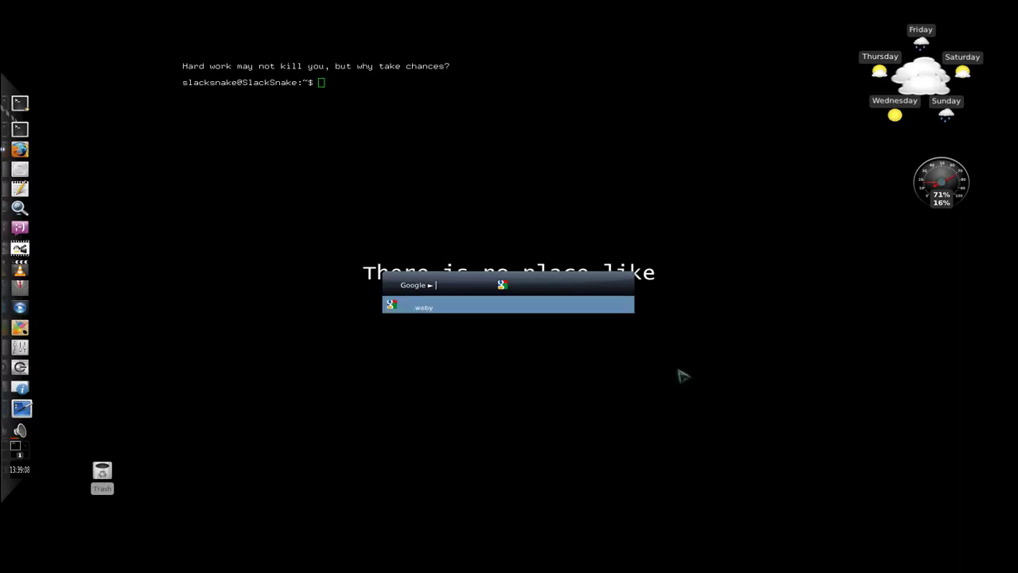
key(Return)
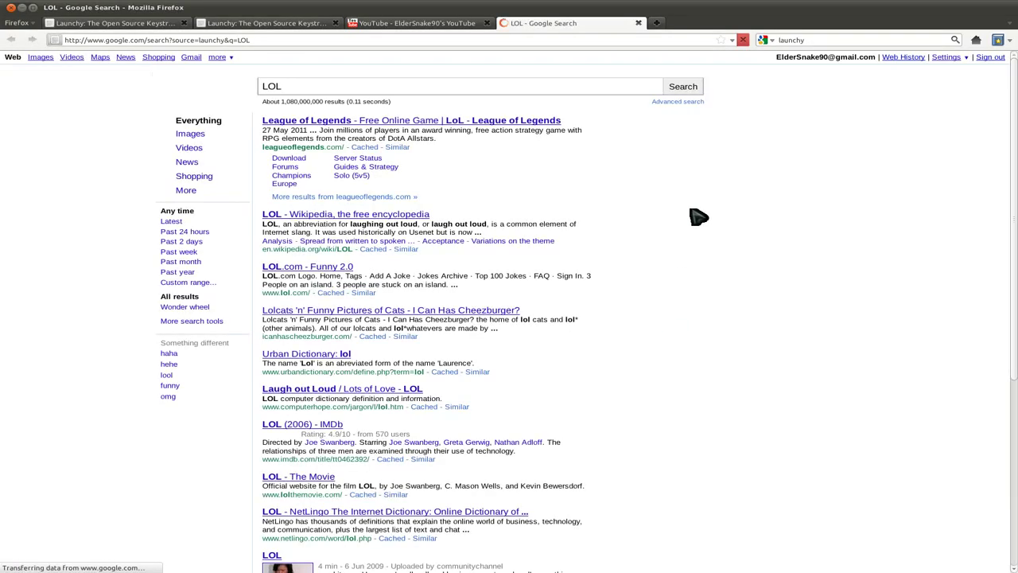
Close the LOL results tab, view the Launchy download and home pages, then hide Firefox.
click(638, 23)
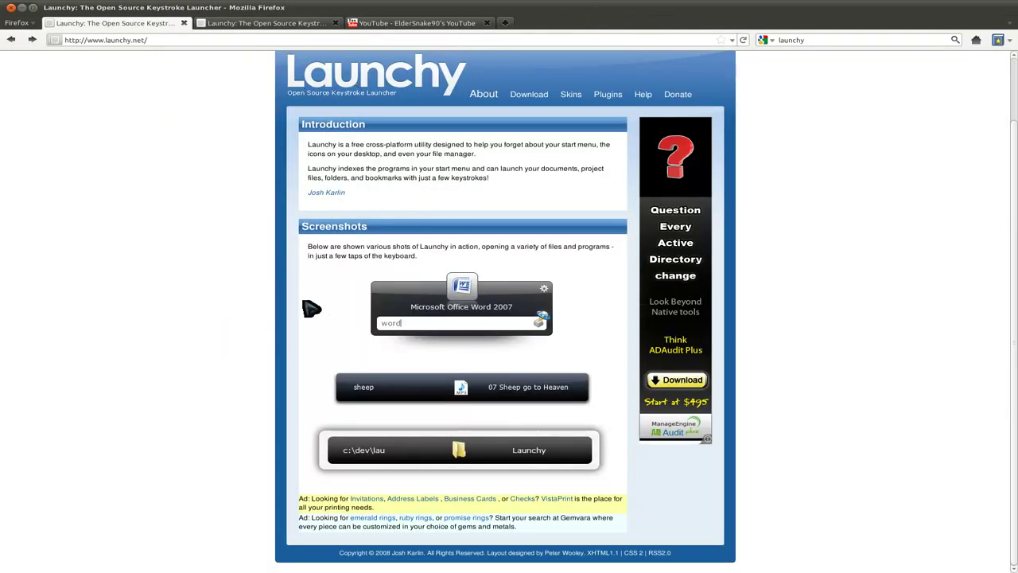
click(248, 24)
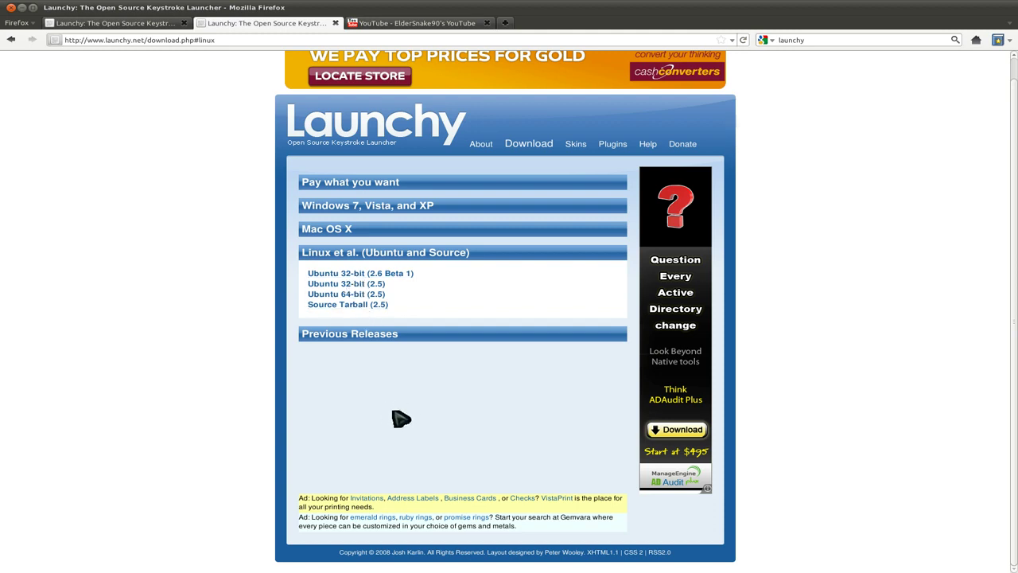
click(147, 23)
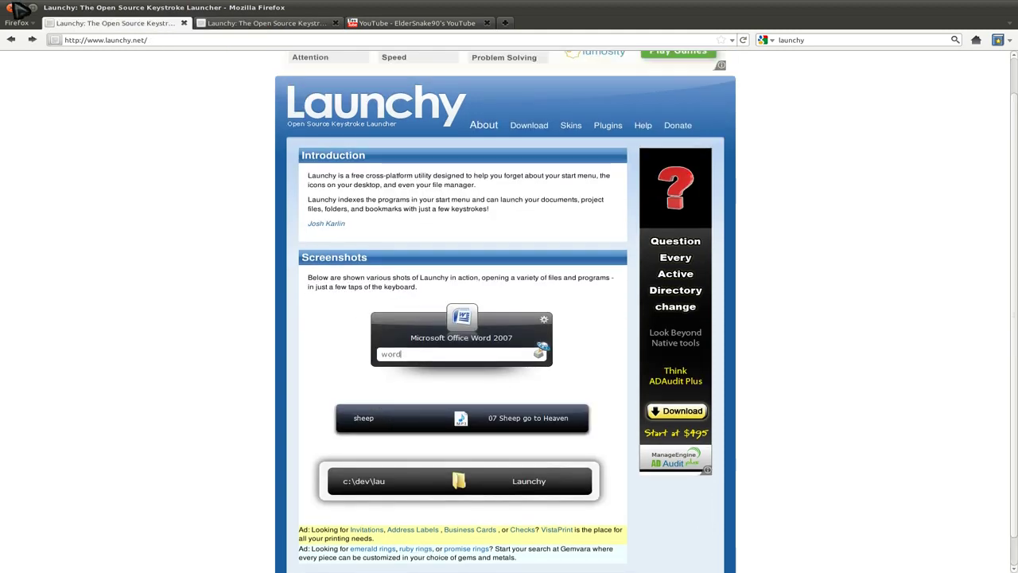
click(19, 10)
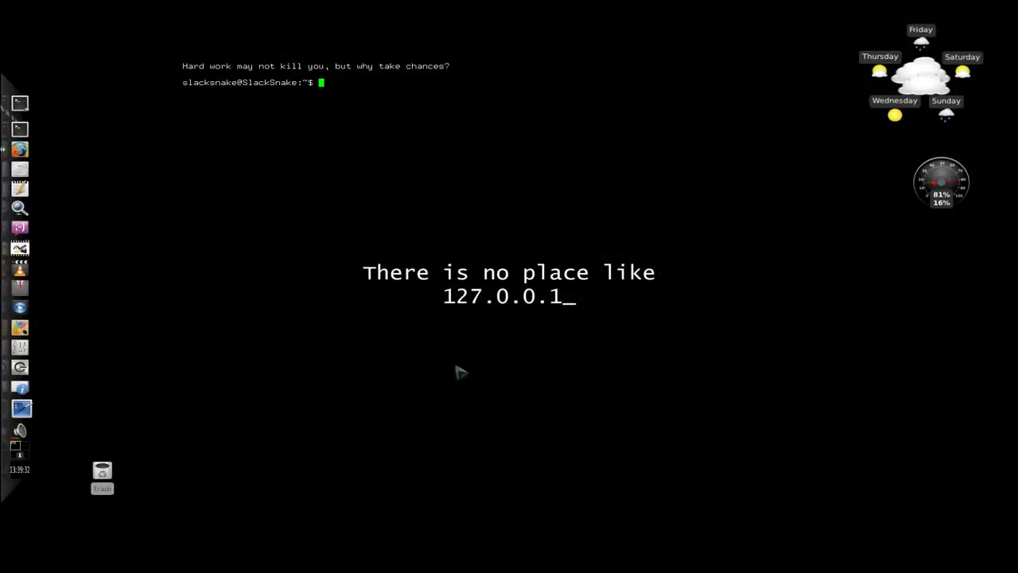